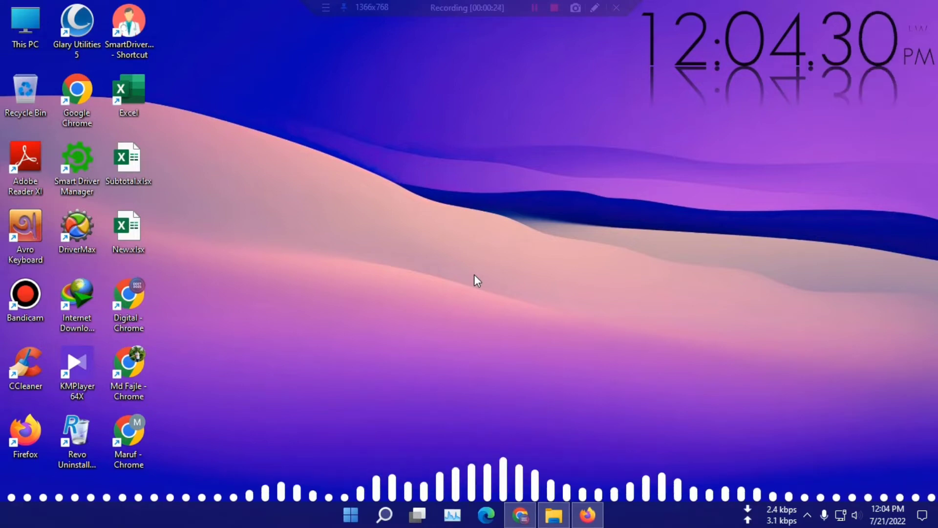
- Open the Subtotal.xlsx workbook from the desktop, closing the New.xlsx workbook
double_click(142, 233)
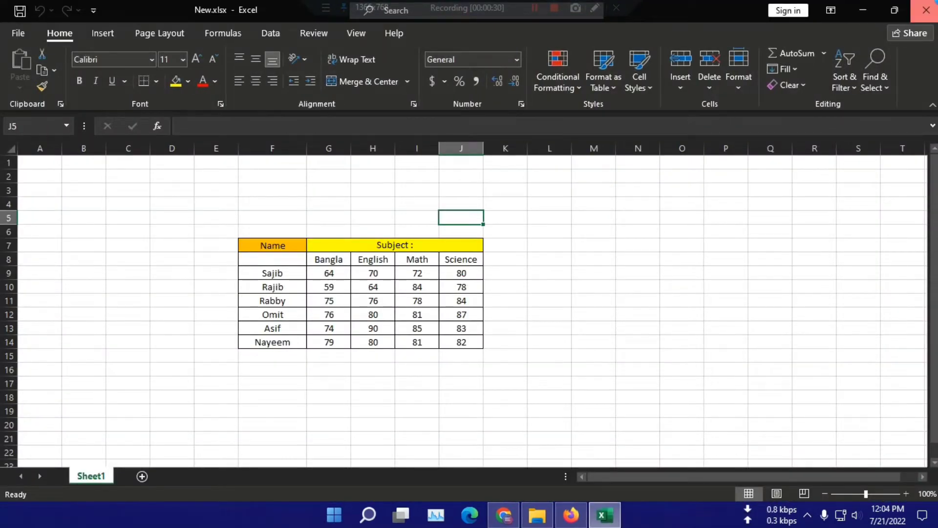
click(926, 10)
double_click(142, 169)
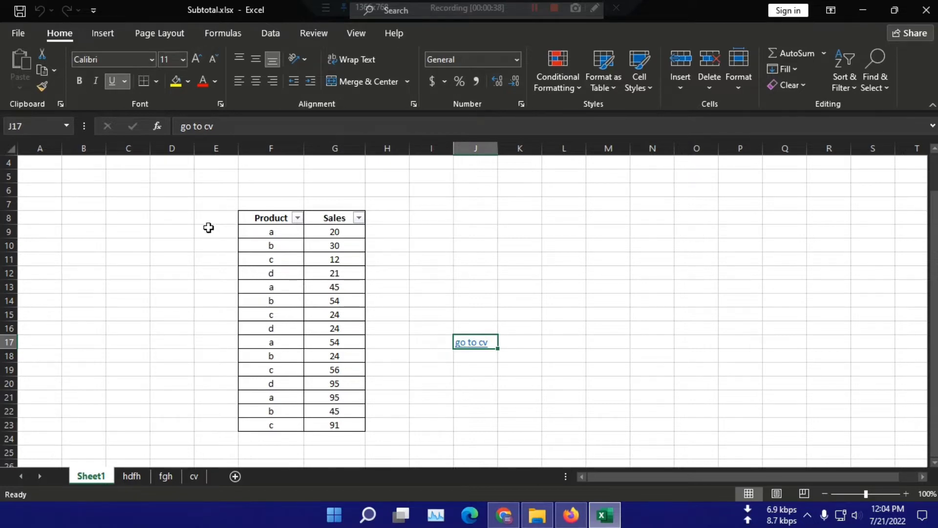
- Highlight the Product and Sales columns of the table on Sheet1 to review their data
drag(266, 218, 271, 424)
click(342, 219)
drag(341, 230, 331, 419)
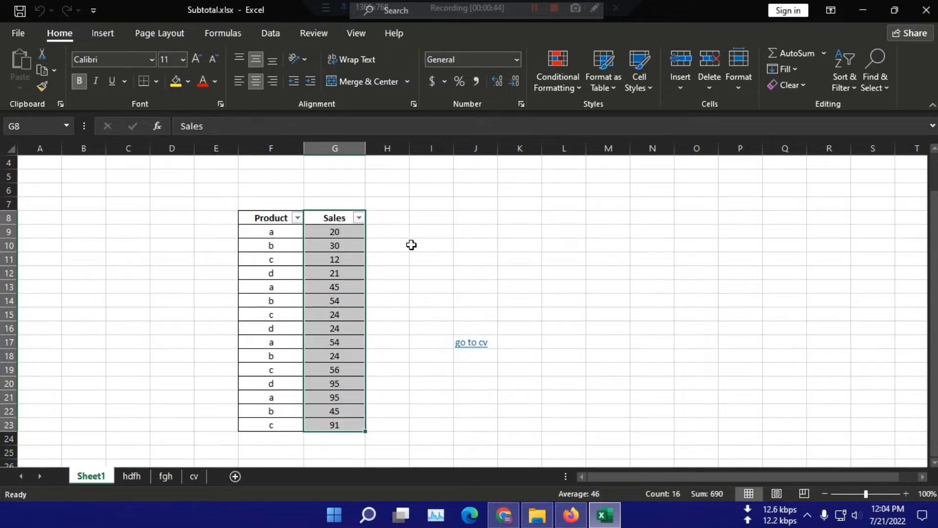
click(394, 352)
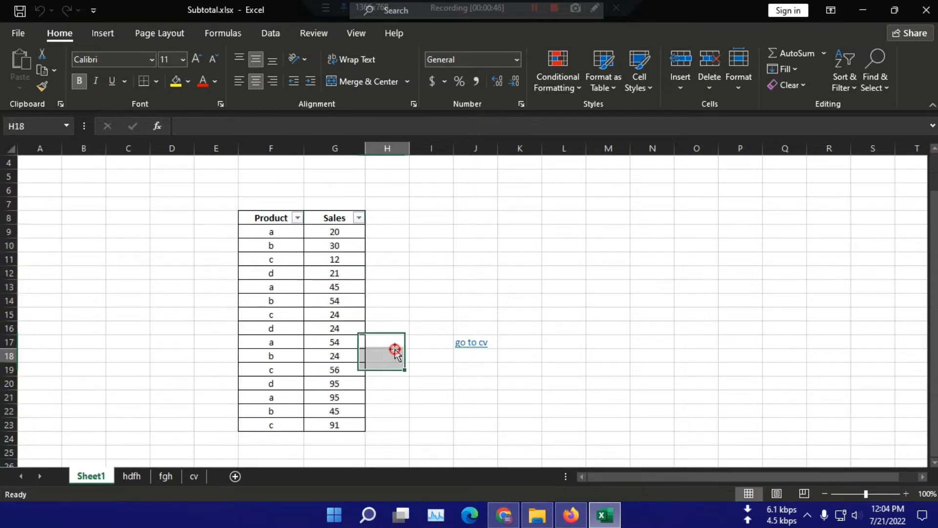
click(347, 443)
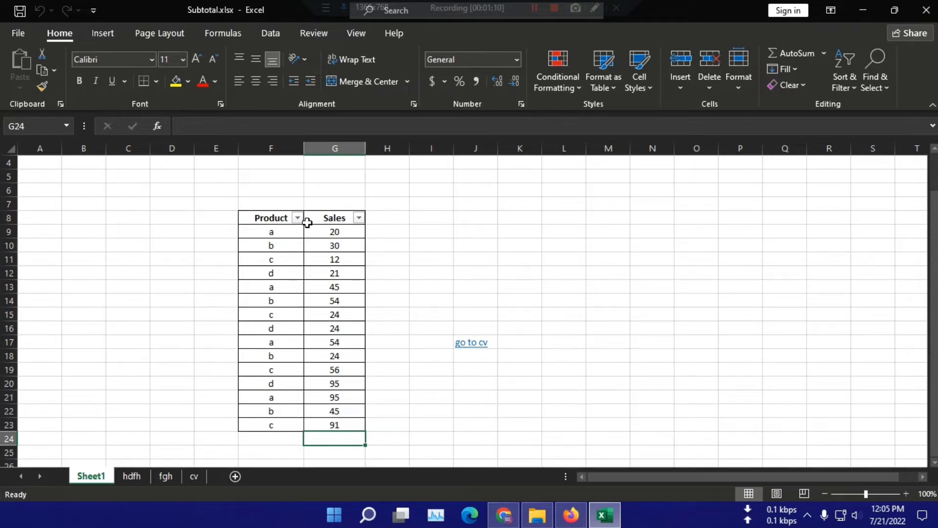
- Turn off the filter on the Product and Sales table
click(849, 77)
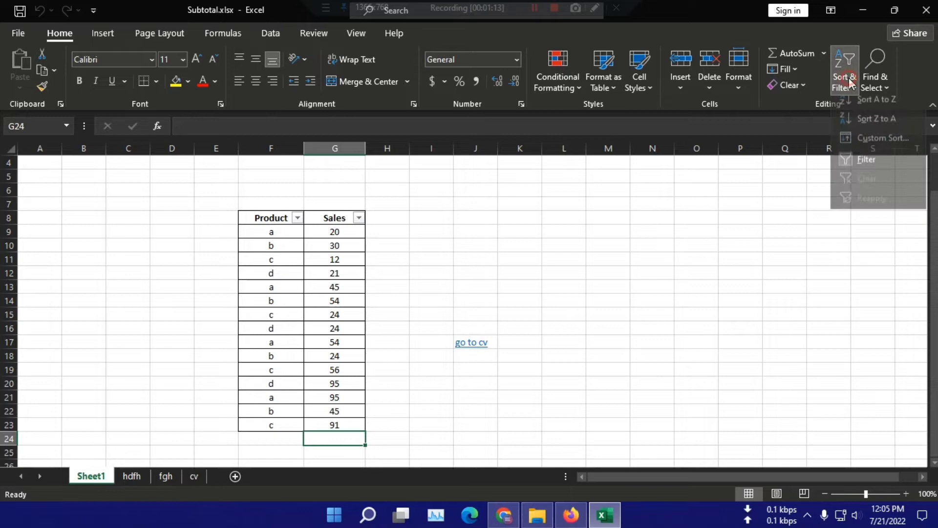
click(850, 165)
click(388, 300)
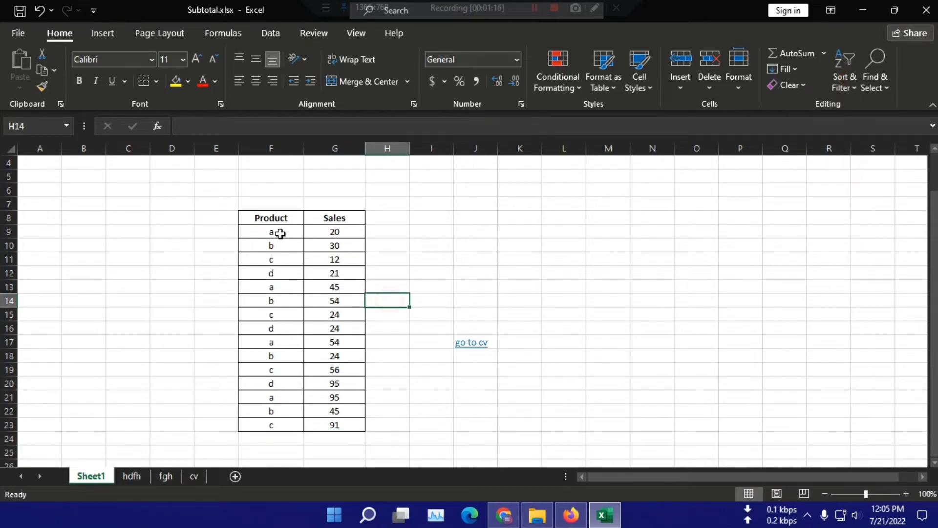
- Apply a filter to the Product and Sales header cells in row 8
click(287, 218)
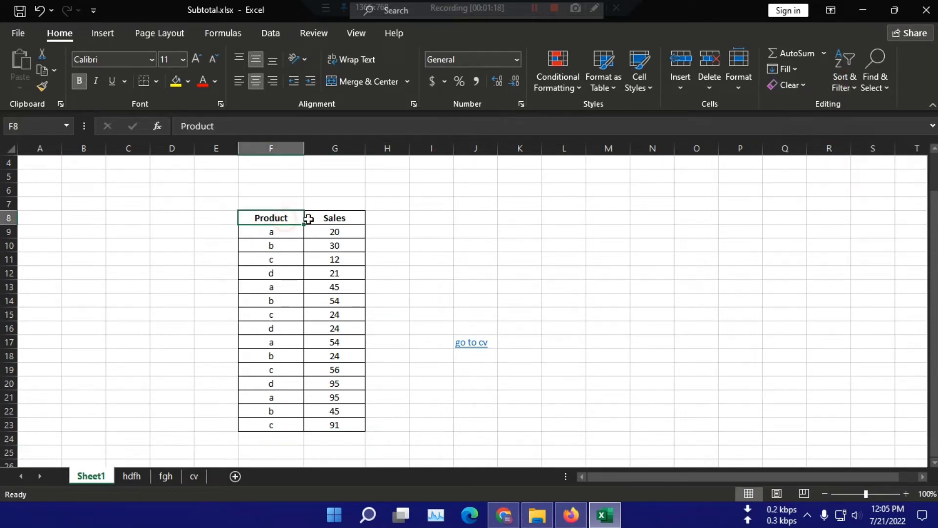
click(322, 219)
click(286, 219)
click(343, 218)
click(287, 217)
click(340, 218)
click(851, 88)
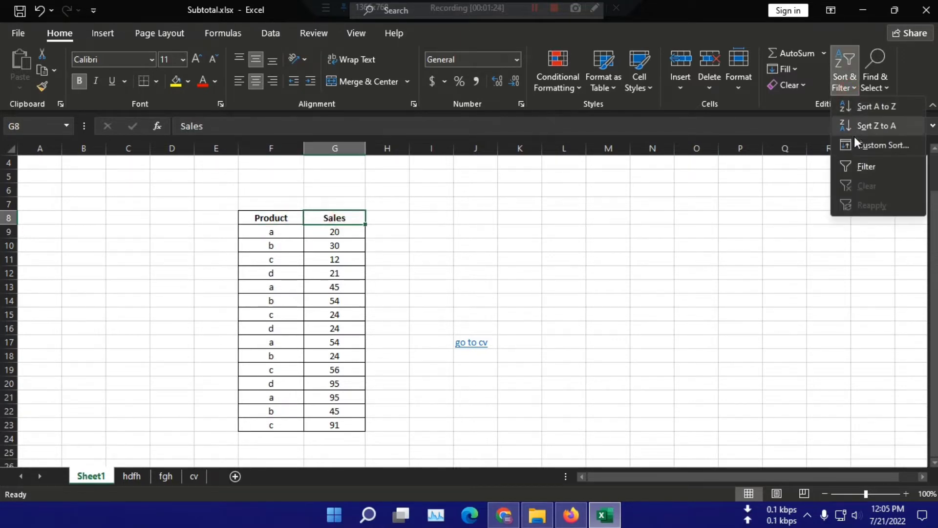
click(857, 166)
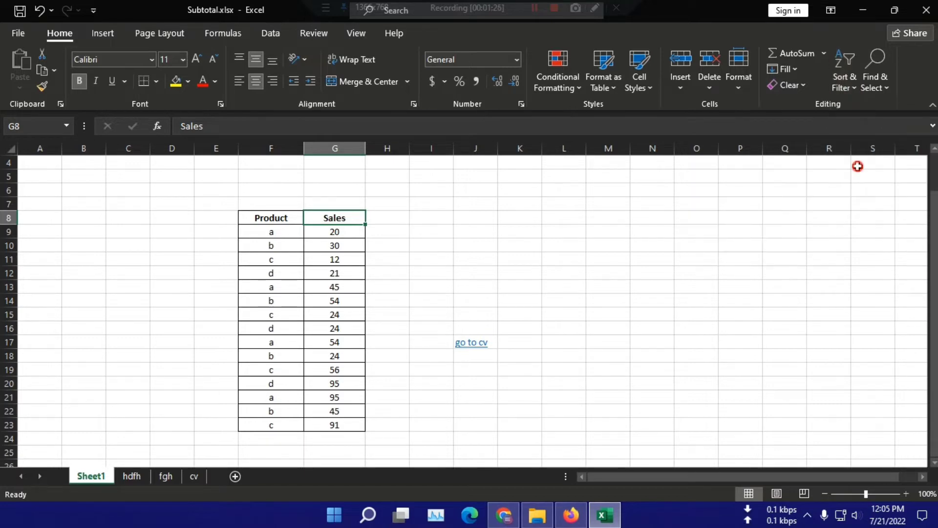
click(442, 284)
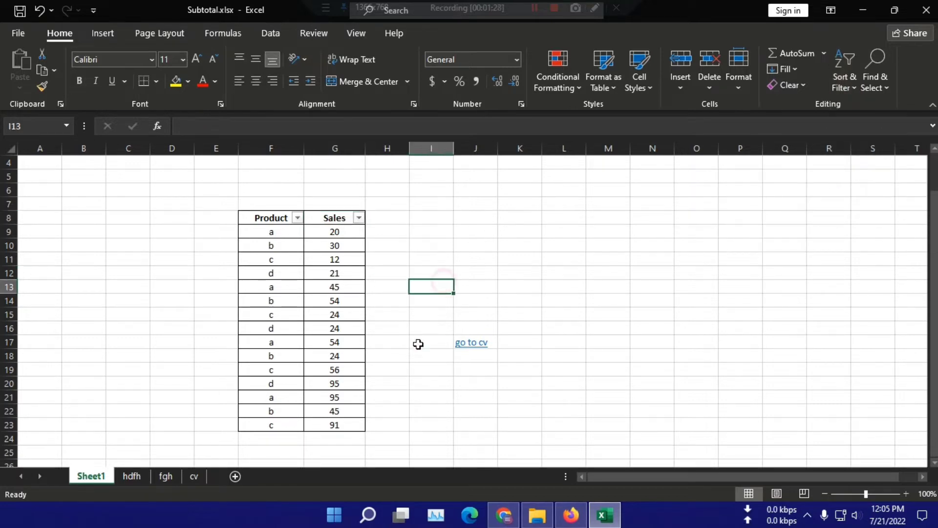
- Enter the formula =sum(G9:G23) in cell G27 to total the Sales column
click(336, 437)
scroll(324, 359, down, 3)
scroll(325, 360, up, 2)
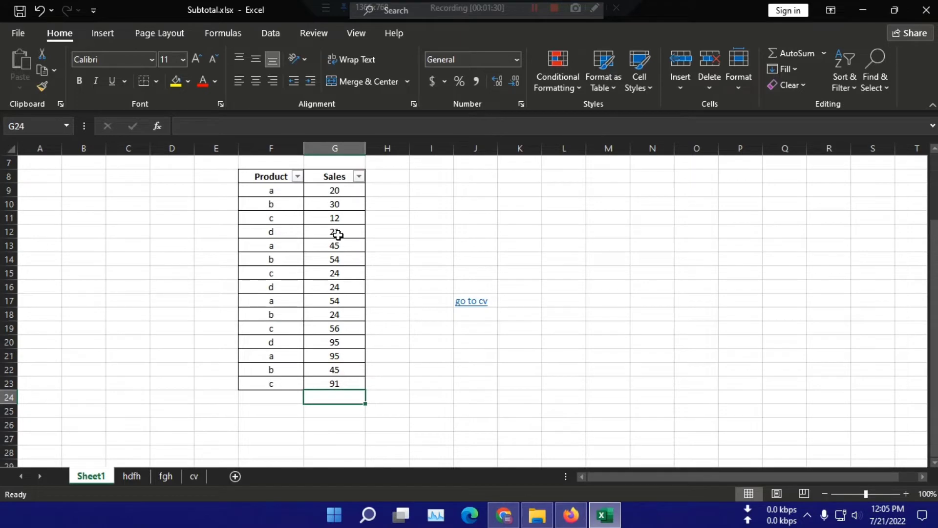
click(341, 445)
text(=)
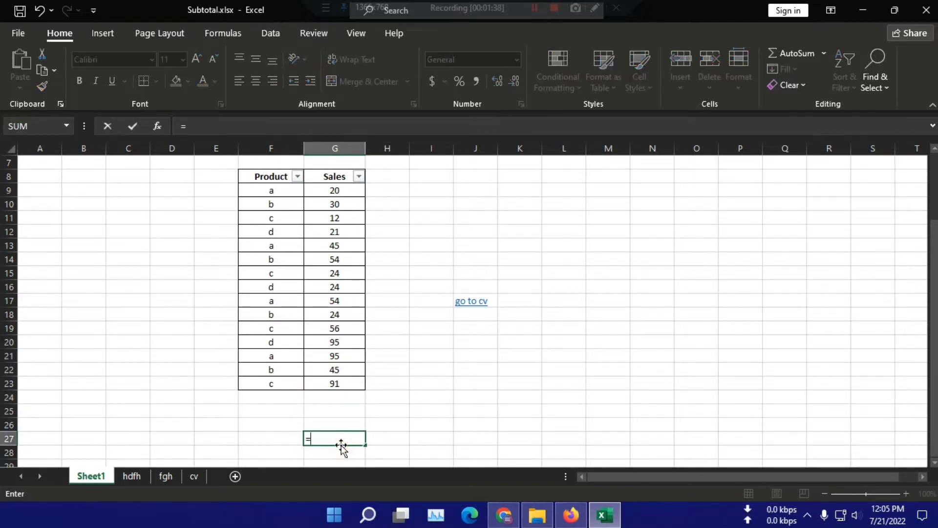
text(sum)
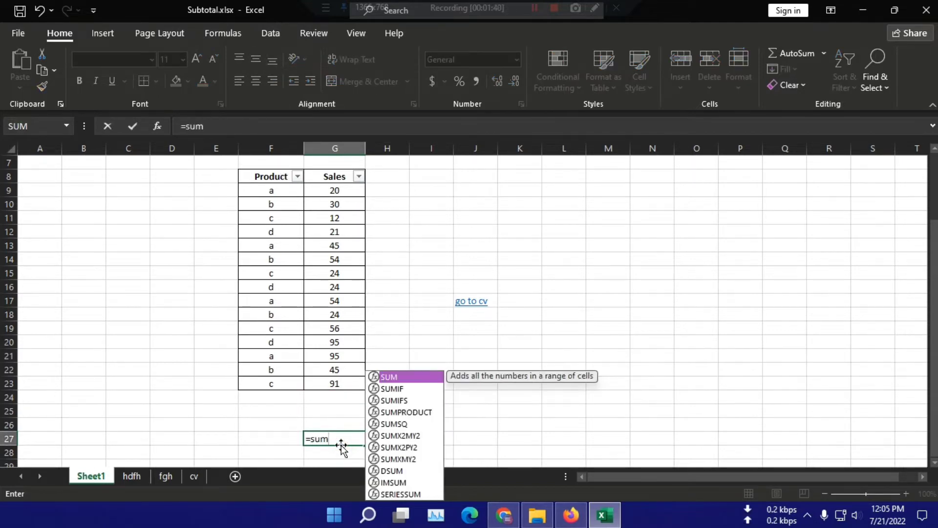
text(()
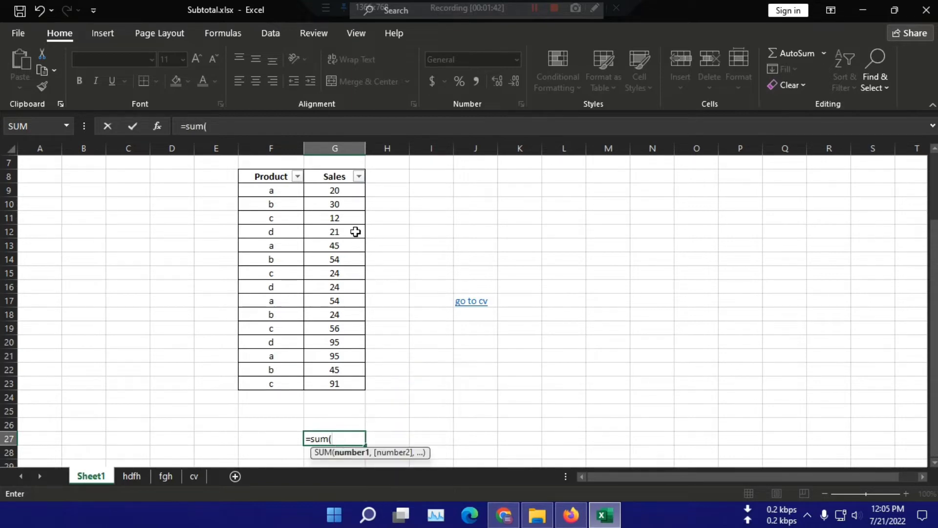
drag(338, 190, 334, 383)
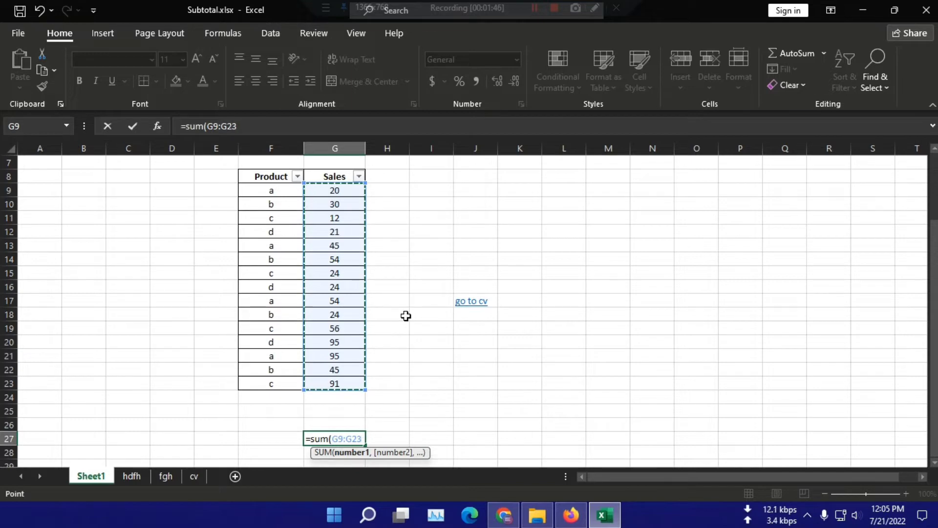
text())
key(Return)
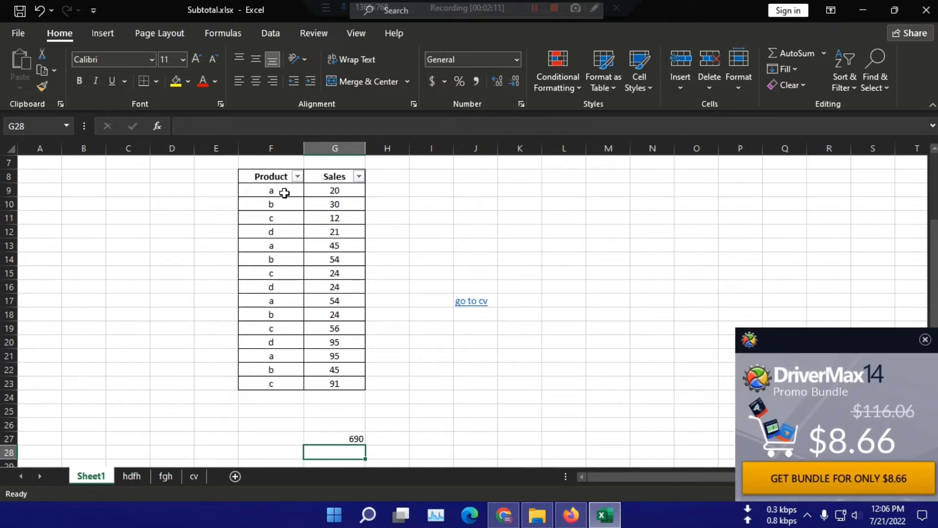
- Examine each row of product a and its matching sales value in the table
click(285, 192)
click(325, 194)
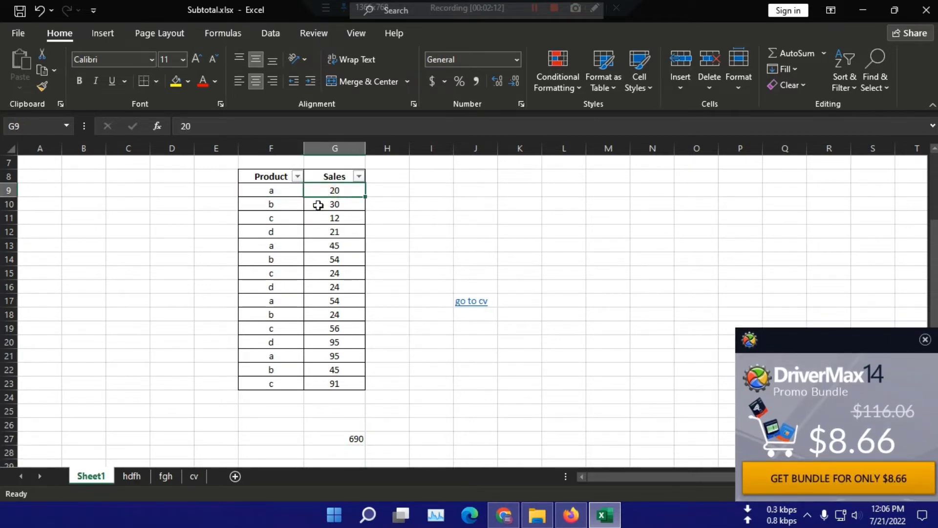
click(285, 244)
click(317, 245)
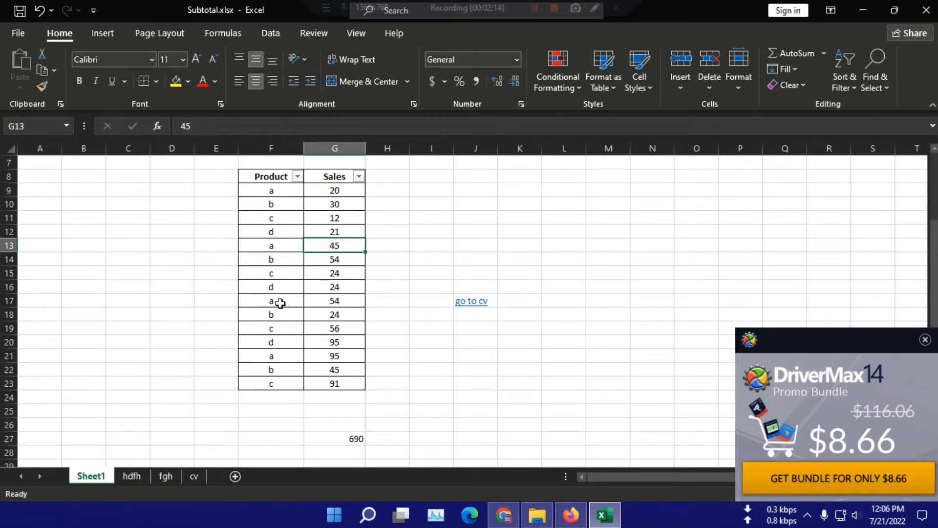
click(280, 303)
click(324, 301)
click(290, 362)
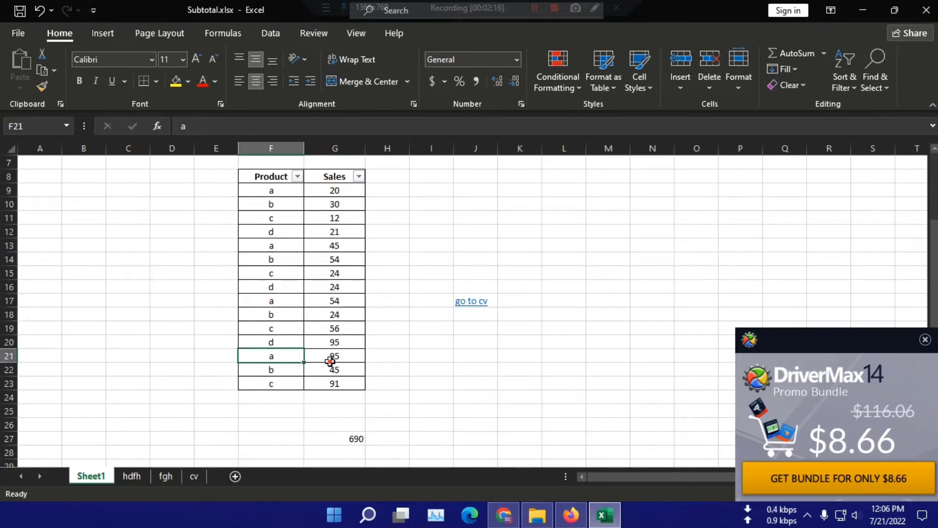
click(330, 362)
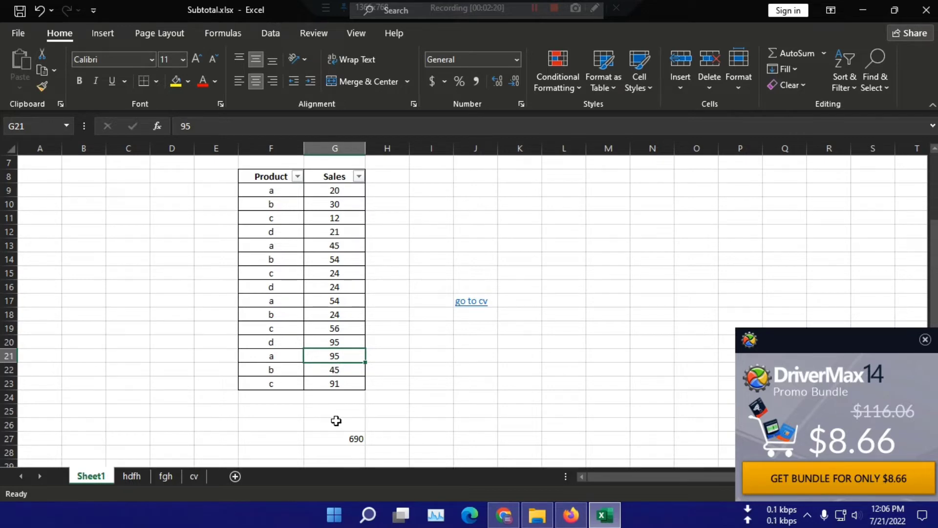
- Filter the Product column to show only product a, excluding b, c and d
click(297, 176)
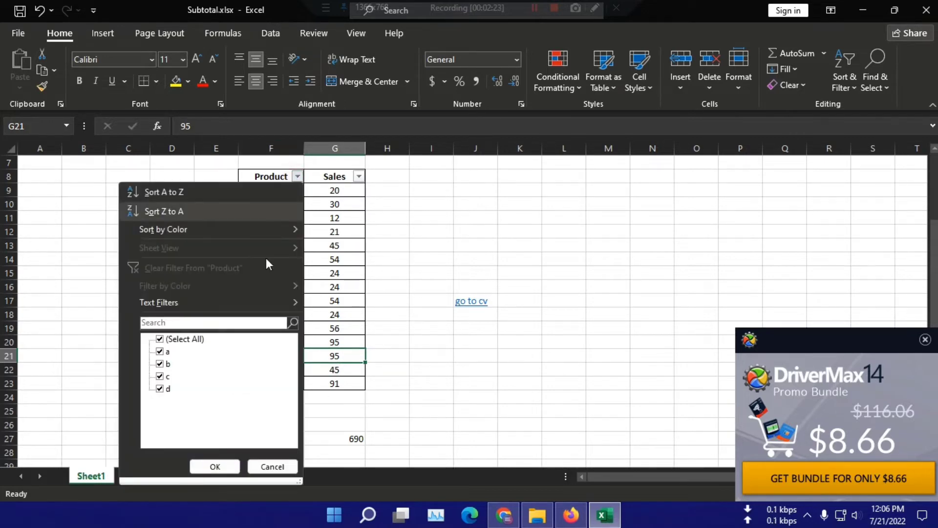
click(160, 364)
click(160, 376)
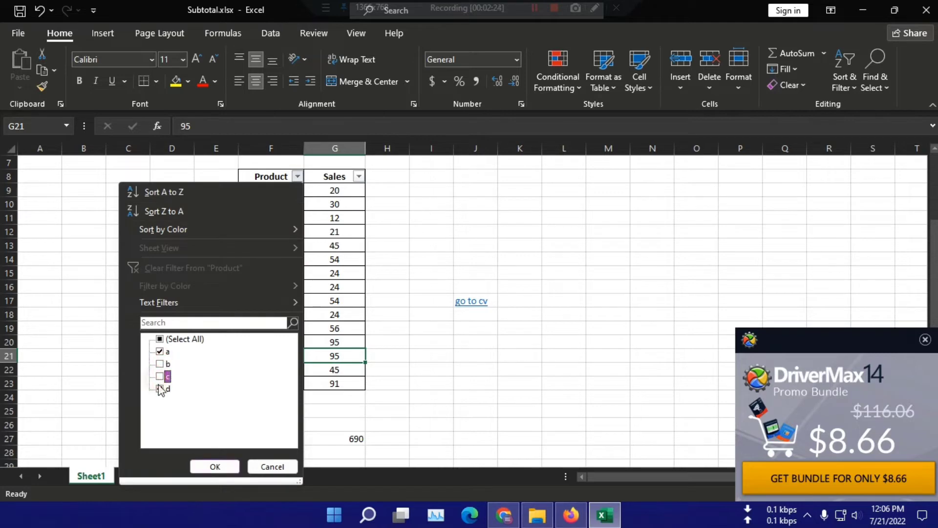
click(160, 388)
click(209, 467)
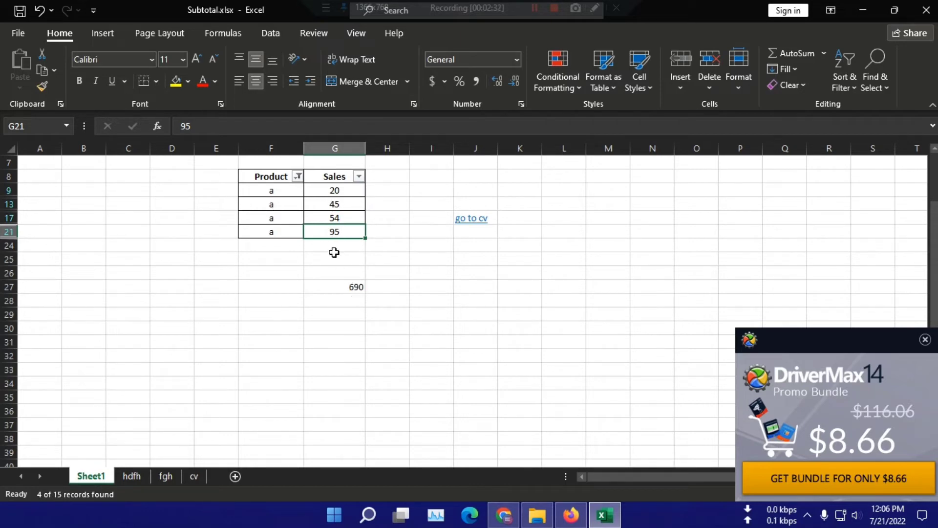
click(330, 245)
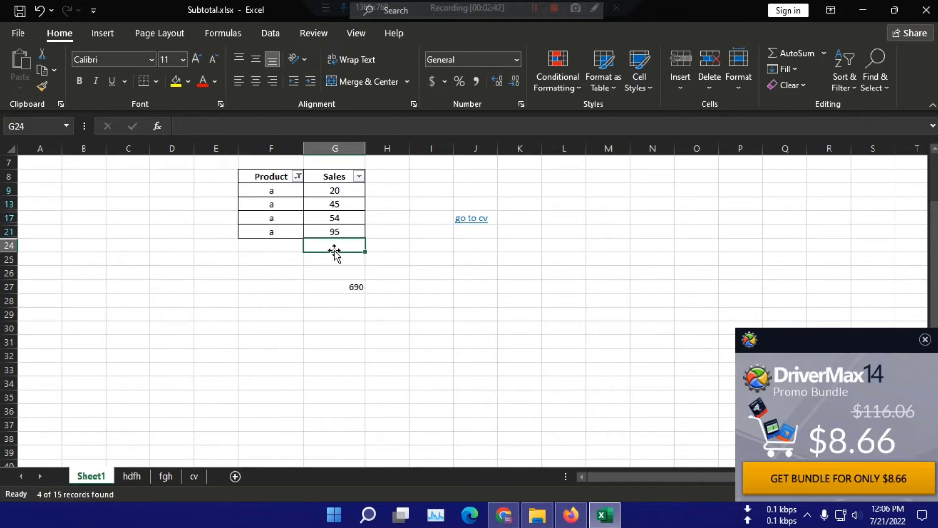
- Reset the Product column filter so that all products are included again
click(298, 177)
click(162, 355)
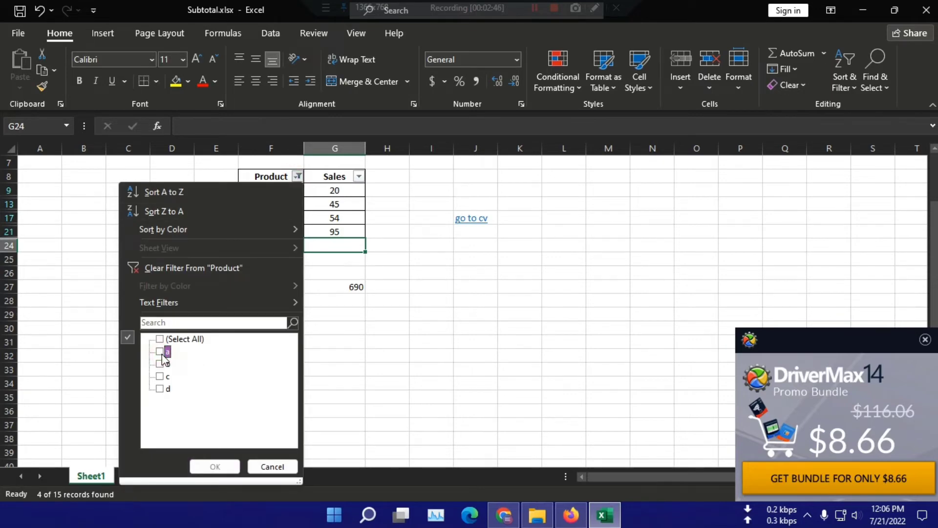
click(162, 339)
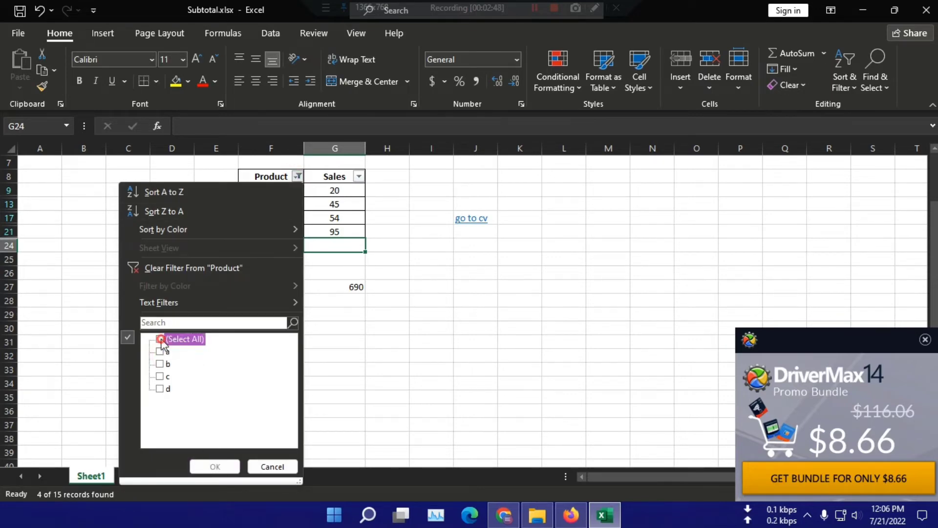
click(201, 466)
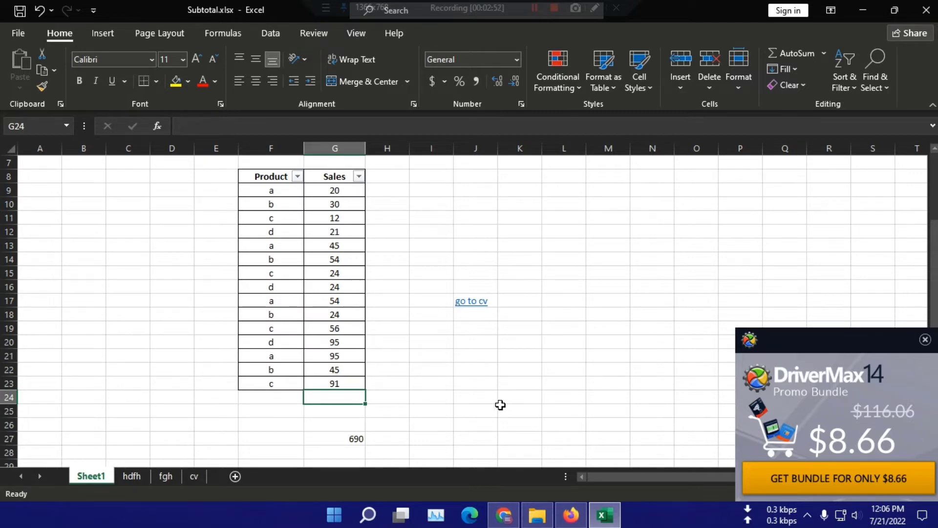
- Enter the formula =SUBTOTAL(109,G9:G23) in cell G24, choosing 109 - SUM as the function number
text(=sub)
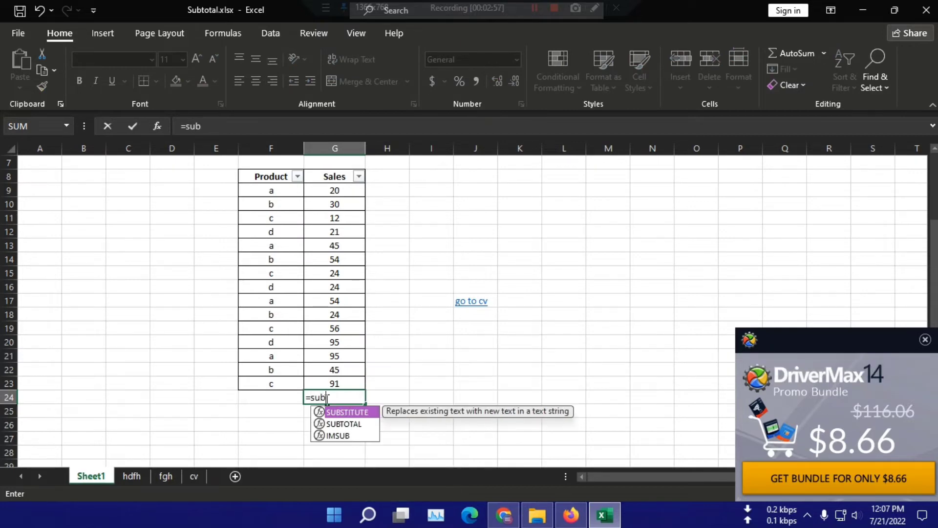
key(Down)
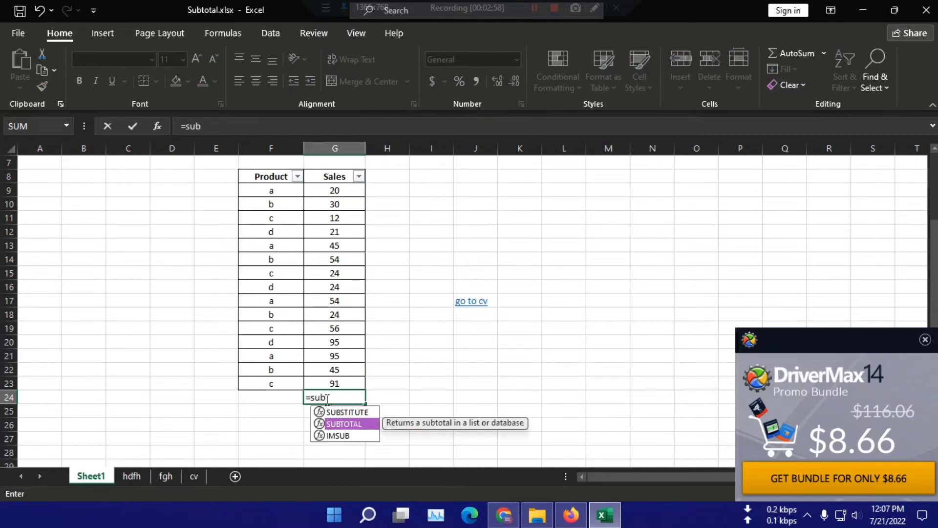
key(Tab)
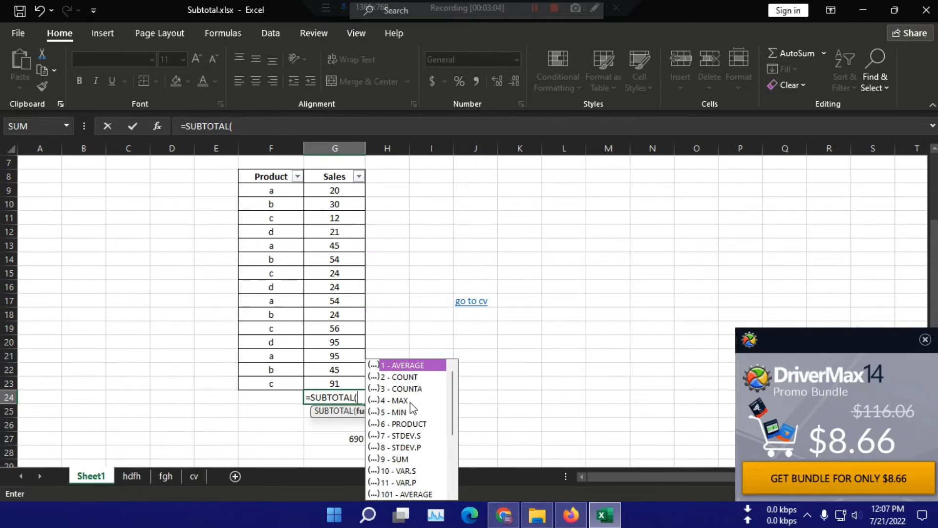
scroll(425, 447, down, 2)
scroll(425, 447, down, 2)
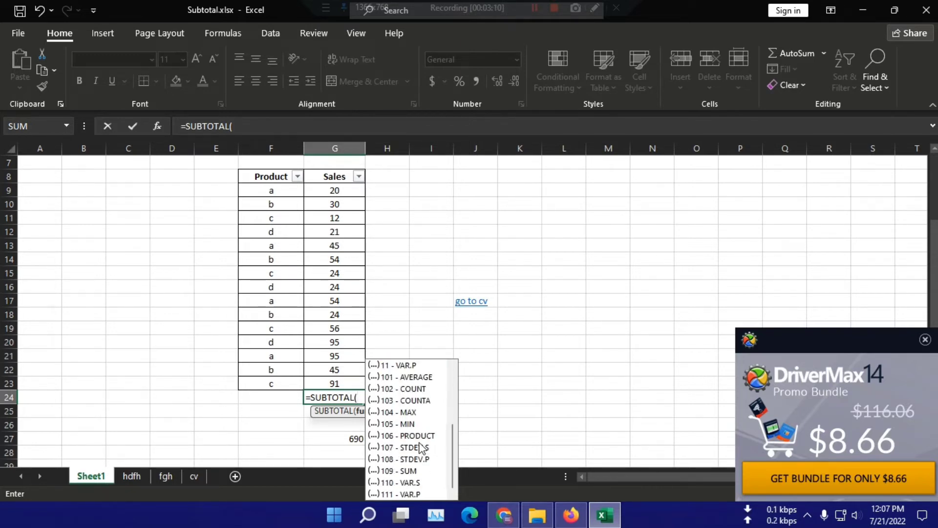
double_click(407, 471)
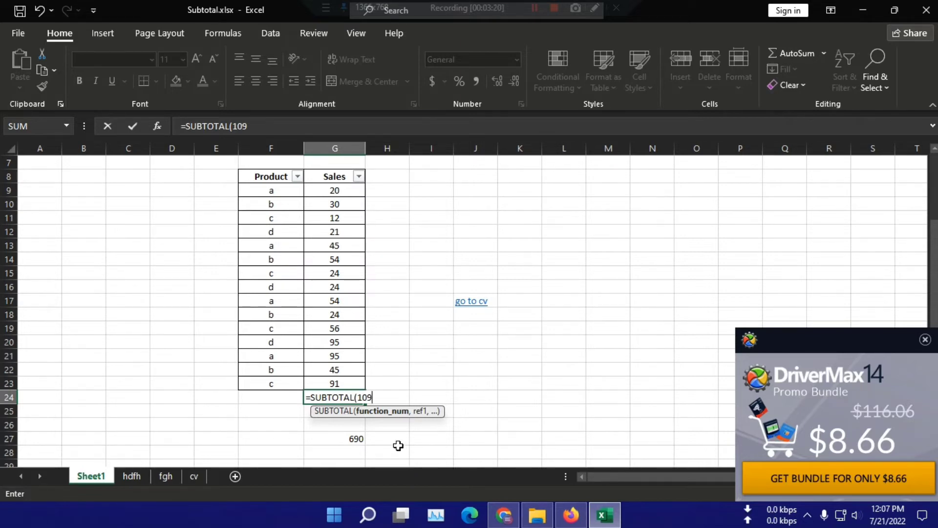
text(,)
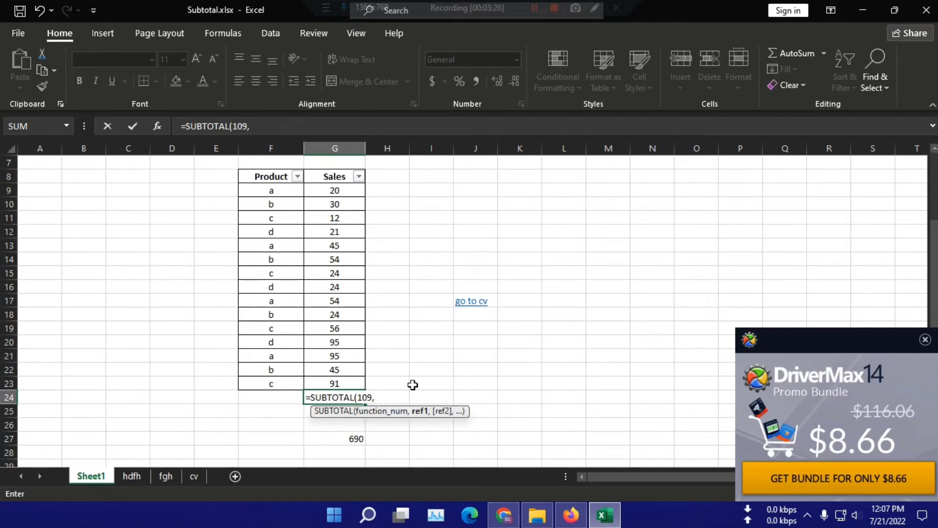
drag(338, 192, 337, 380)
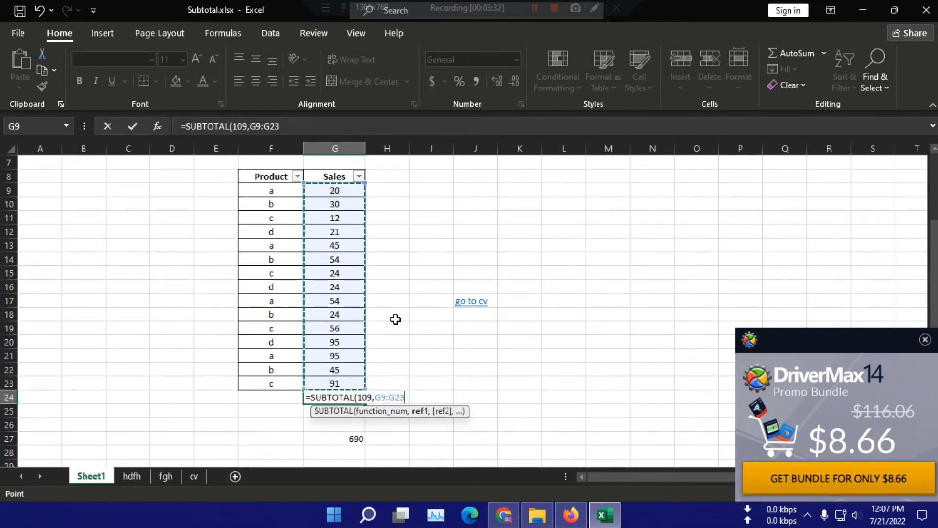
text())
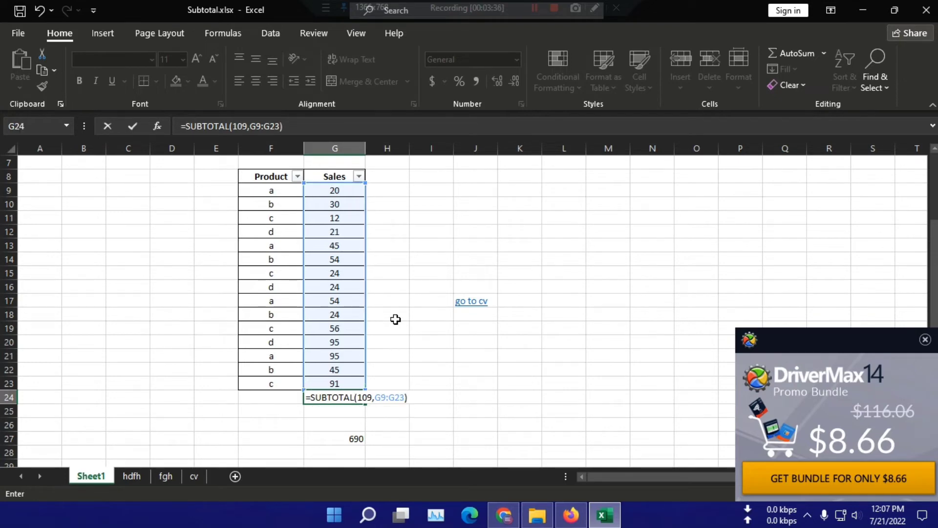
key(Return)
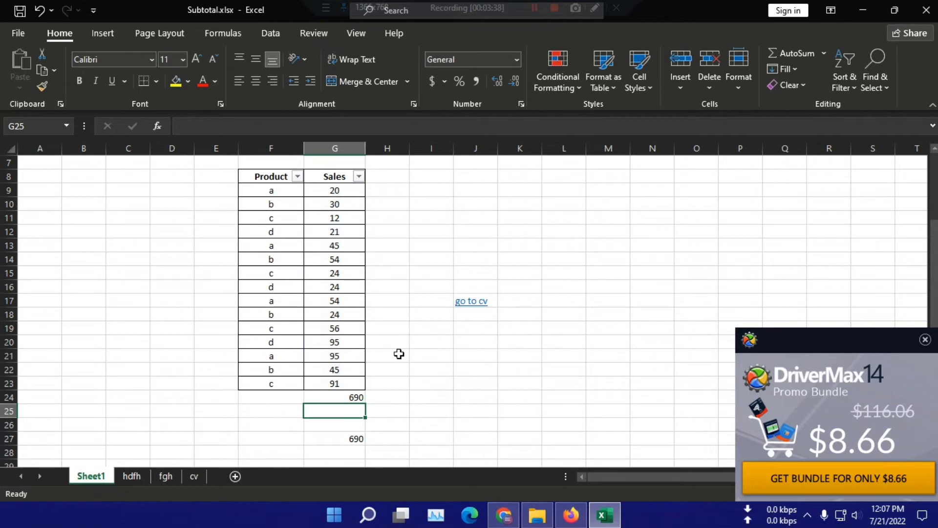
- Compare the formulas in G24 and G27, and filter the Product column to product a only, excluding b, c and d
click(343, 395)
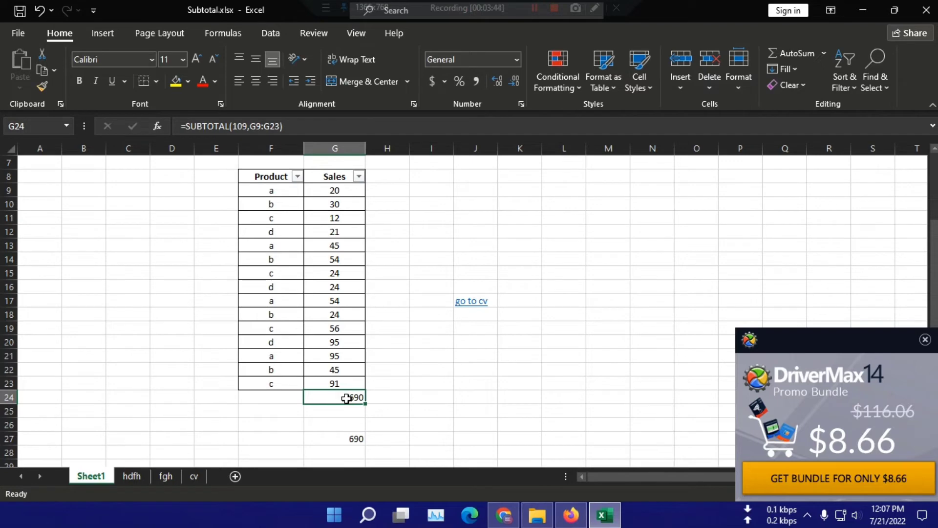
click(346, 442)
click(347, 398)
click(299, 182)
click(160, 364)
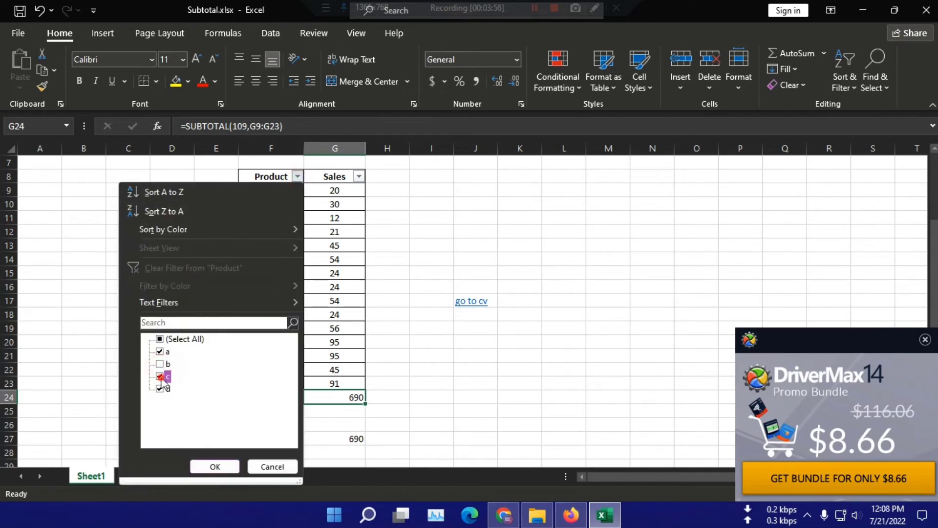
click(160, 377)
click(160, 389)
click(215, 466)
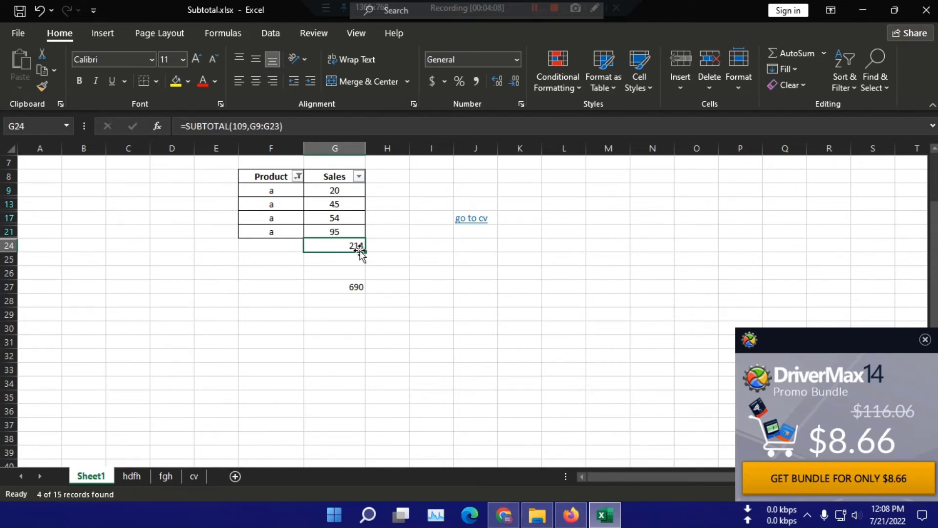
- Switch the Product column filter from product a to product b only
click(297, 177)
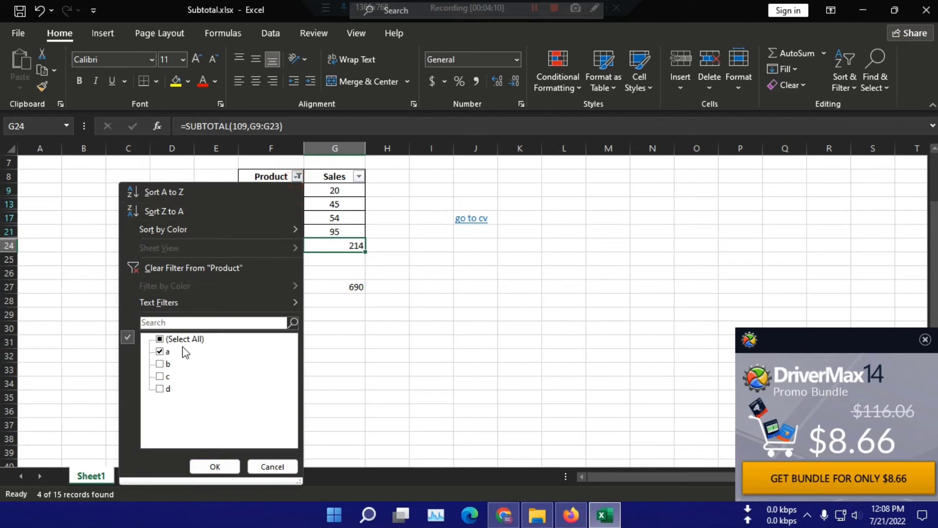
click(160, 351)
click(160, 363)
click(207, 467)
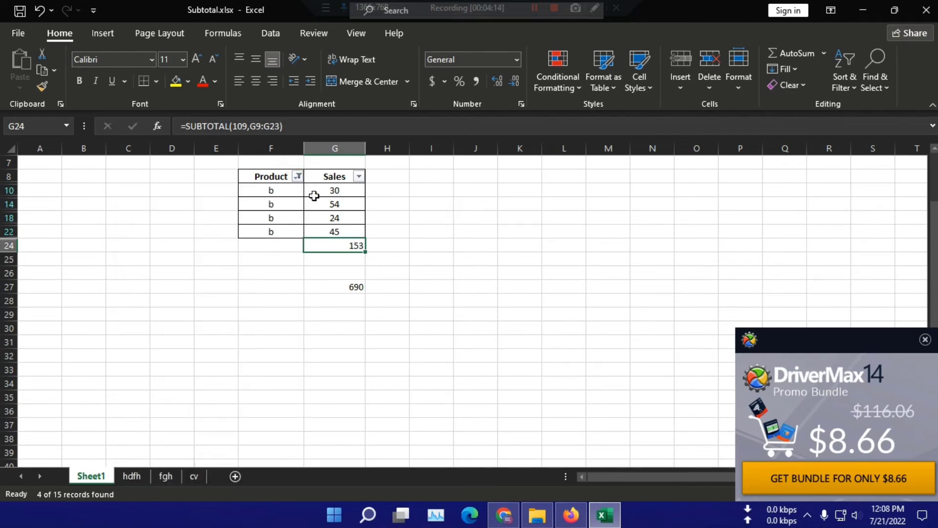
- Switch the Product column filter from product b to product c only
click(297, 176)
click(161, 376)
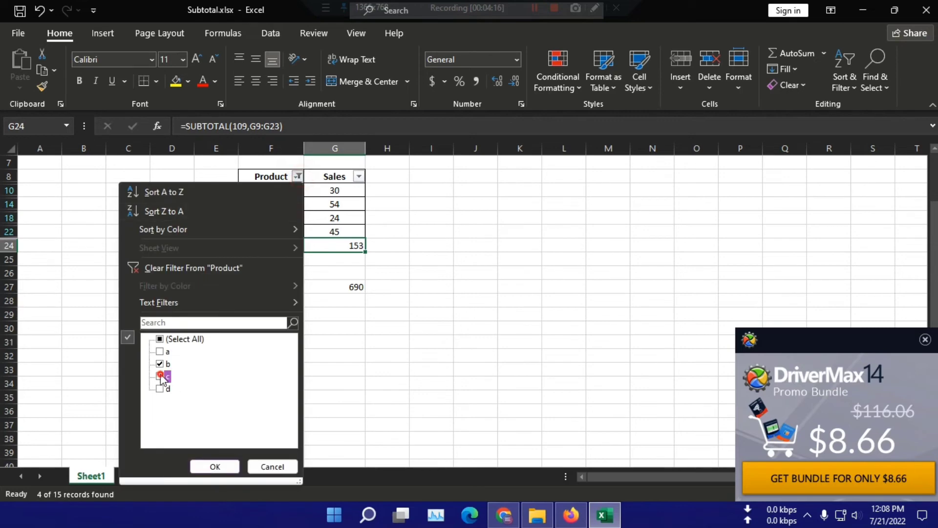
click(160, 363)
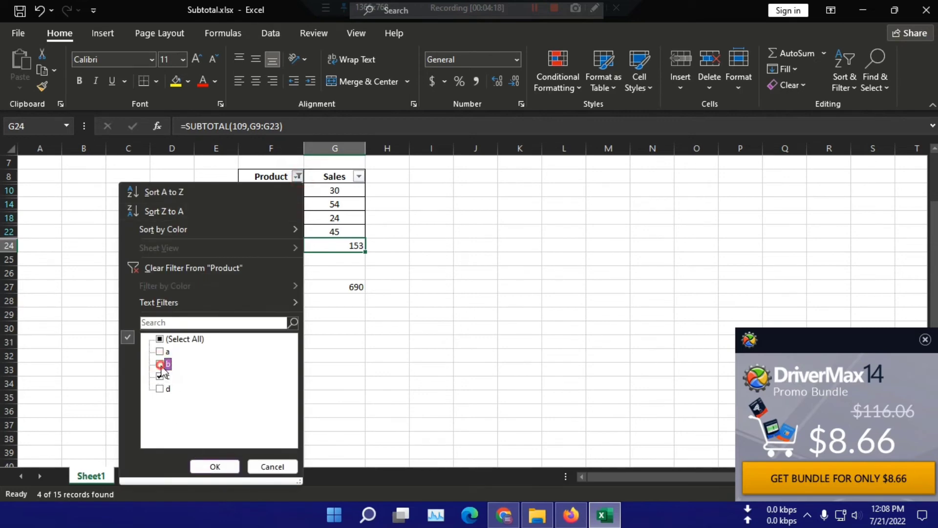
click(199, 463)
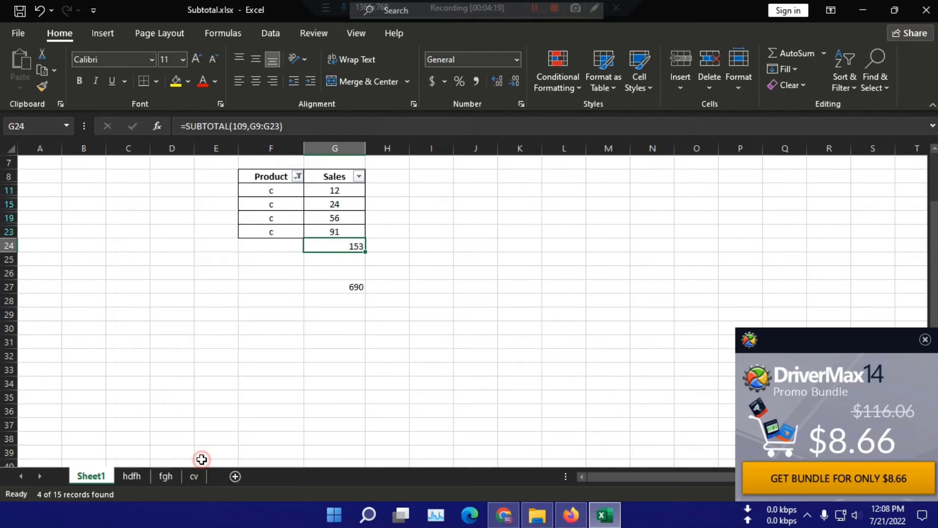
- Switch the Product column filter from product c to product d only
click(297, 177)
click(160, 389)
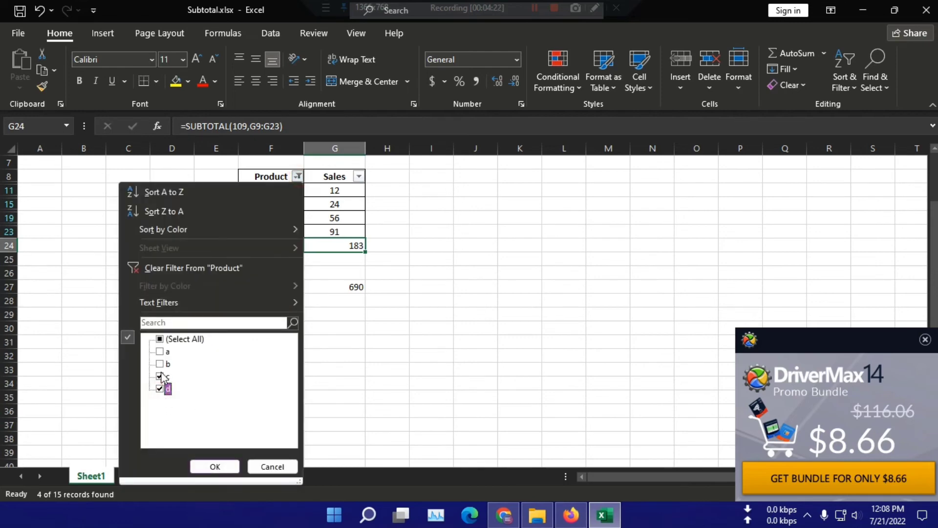
click(160, 376)
click(213, 466)
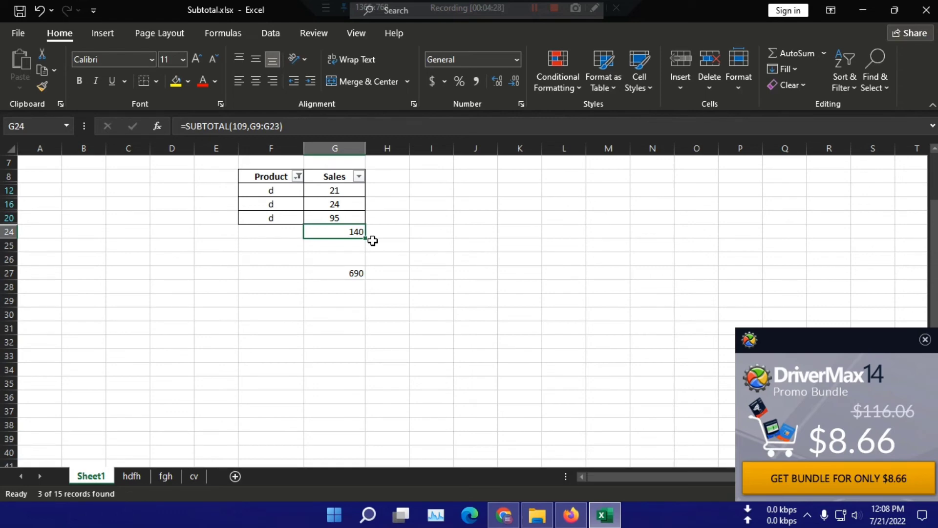
- Include products c, b and a in the Product filter again one at a time, applying the filter after each addition
click(297, 176)
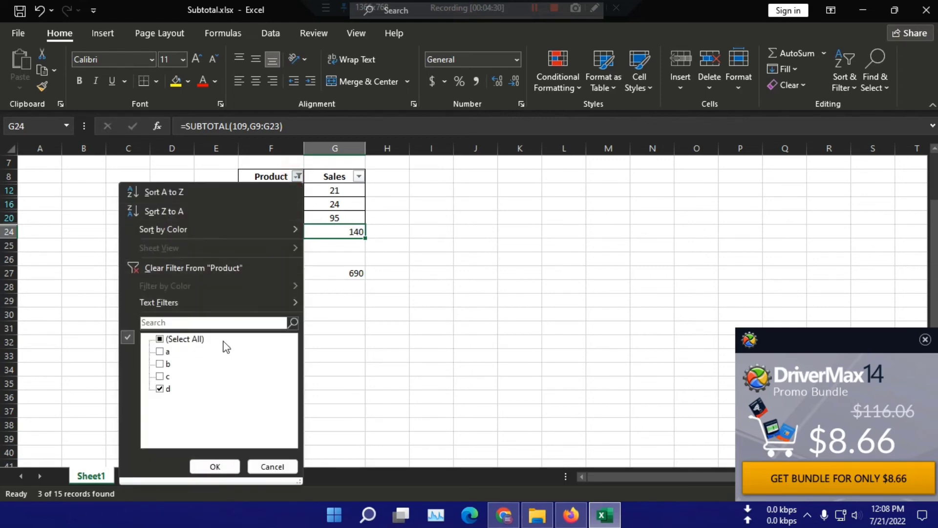
click(161, 376)
click(204, 464)
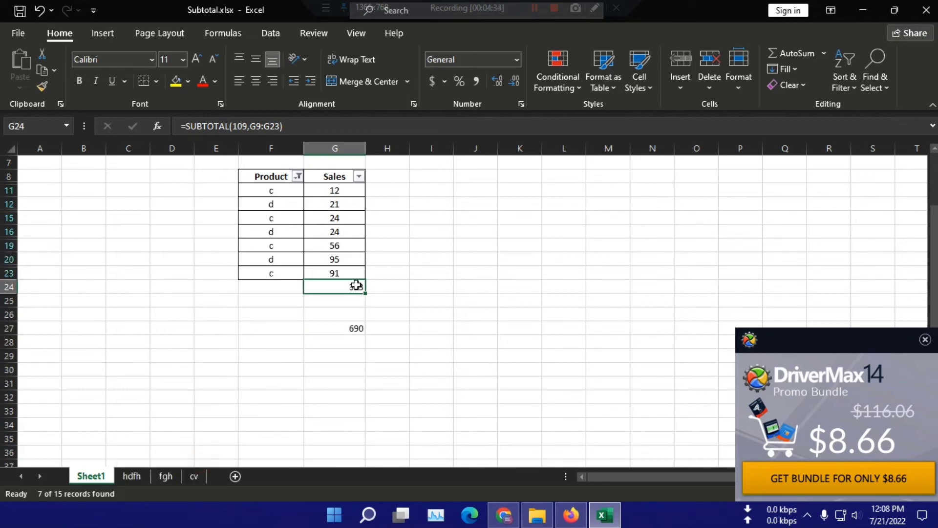
click(298, 176)
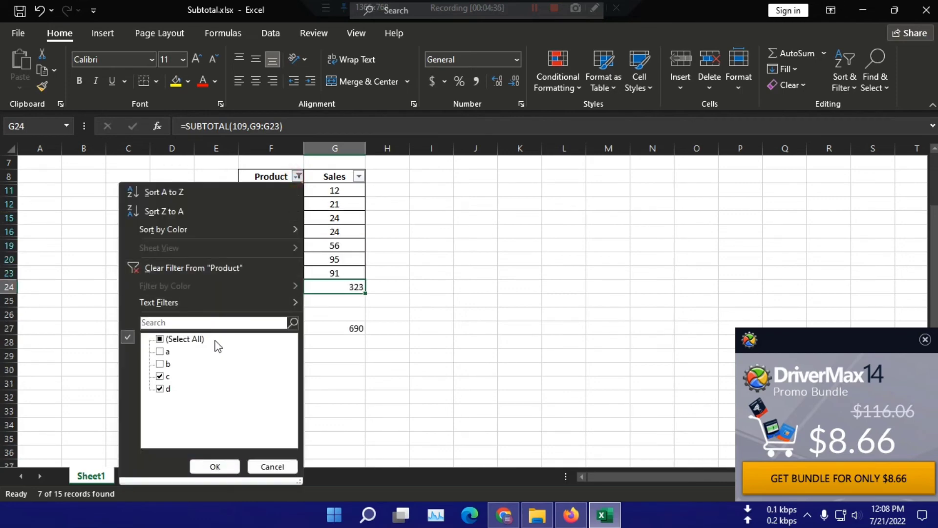
click(162, 364)
click(213, 466)
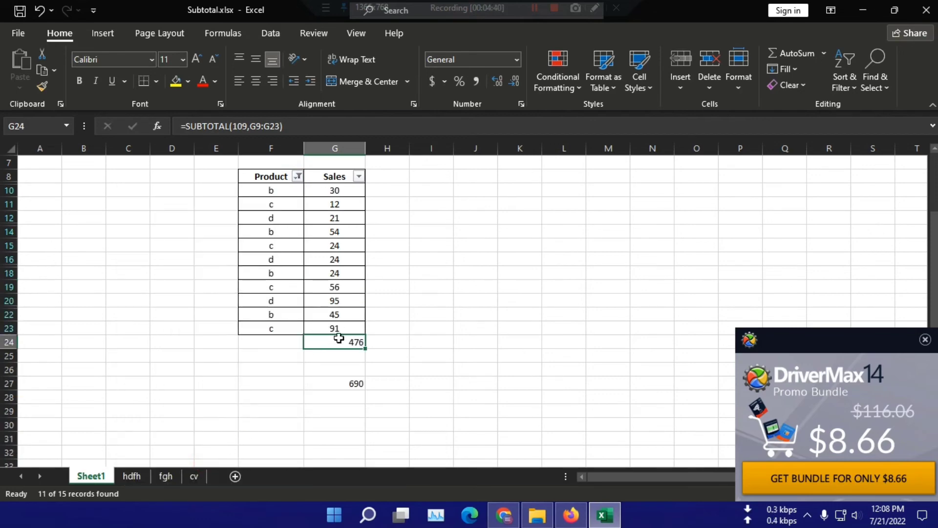
click(297, 176)
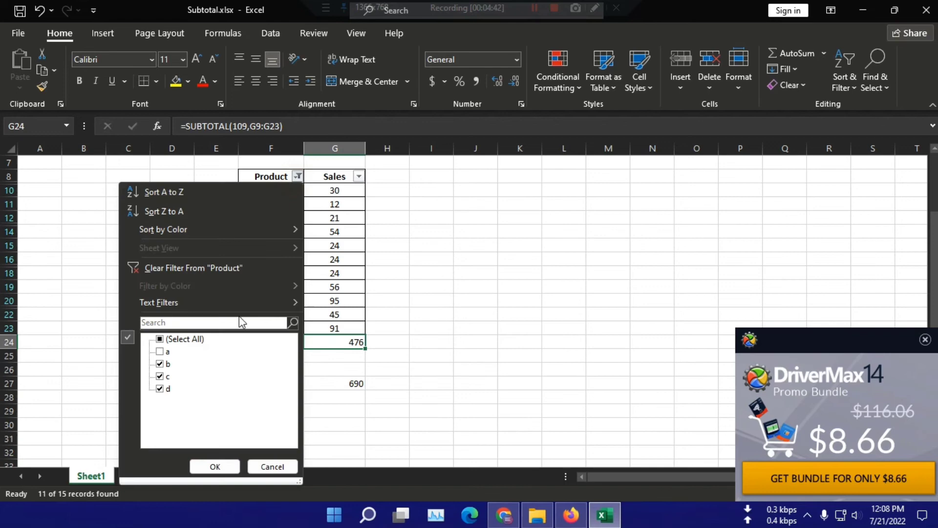
click(162, 353)
click(214, 467)
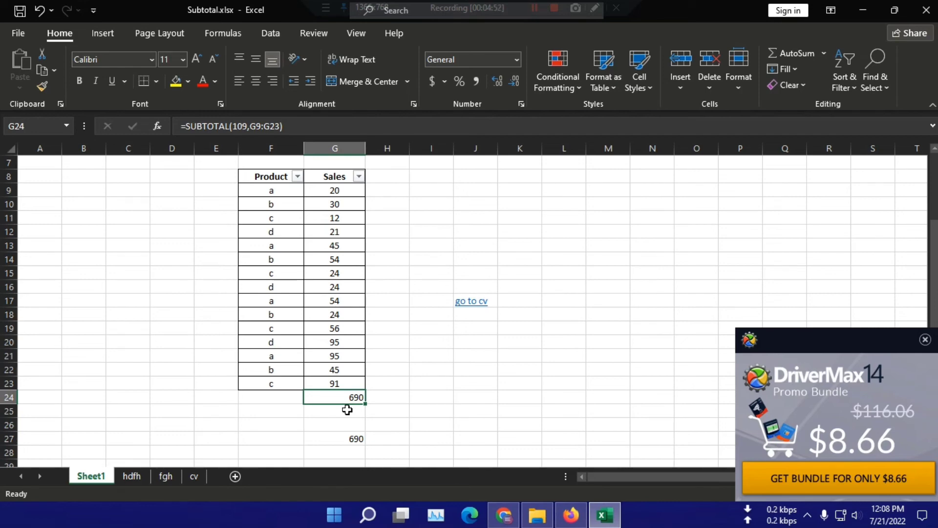
- Replace the formula in cell G24 with =SUBTOTAL(9,G9:G23), choosing 9 - SUM as the function number
key(Delete)
click(433, 424)
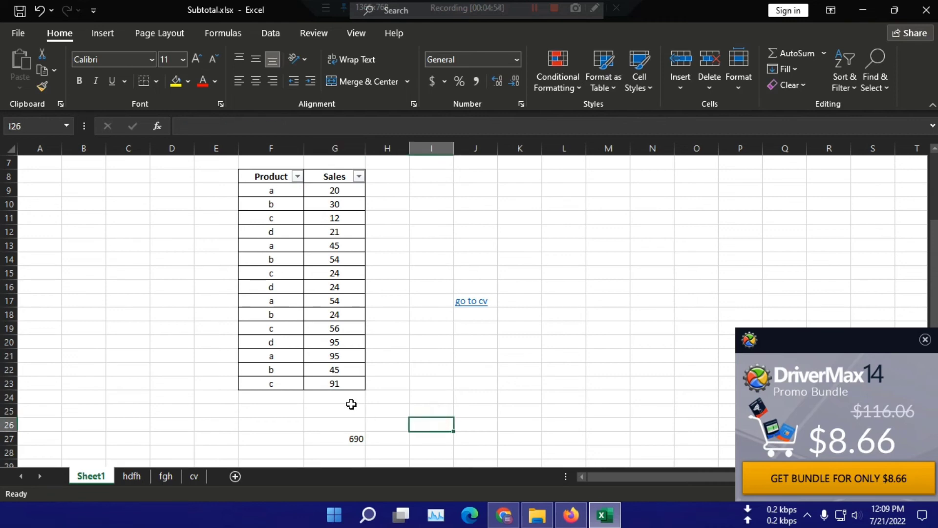
click(347, 399)
text(=s)
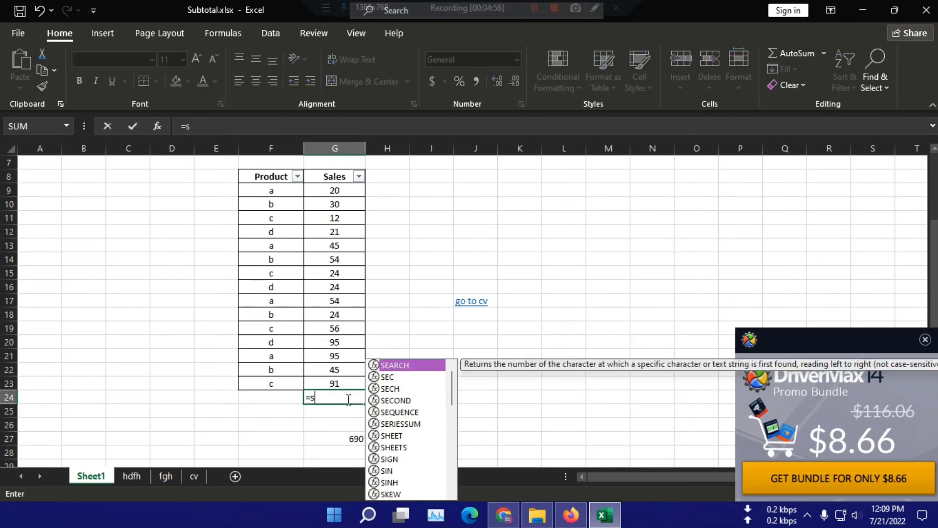
text(ub)
key(Down)
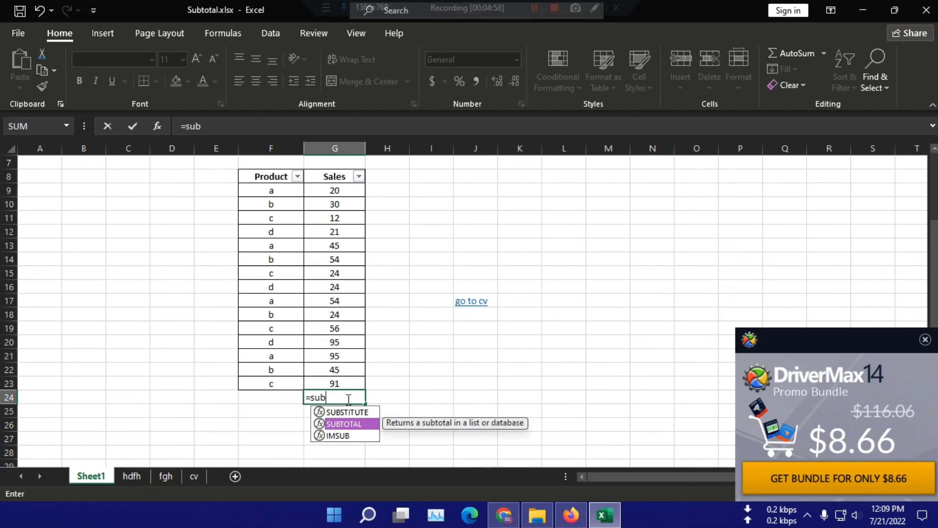
key(Tab)
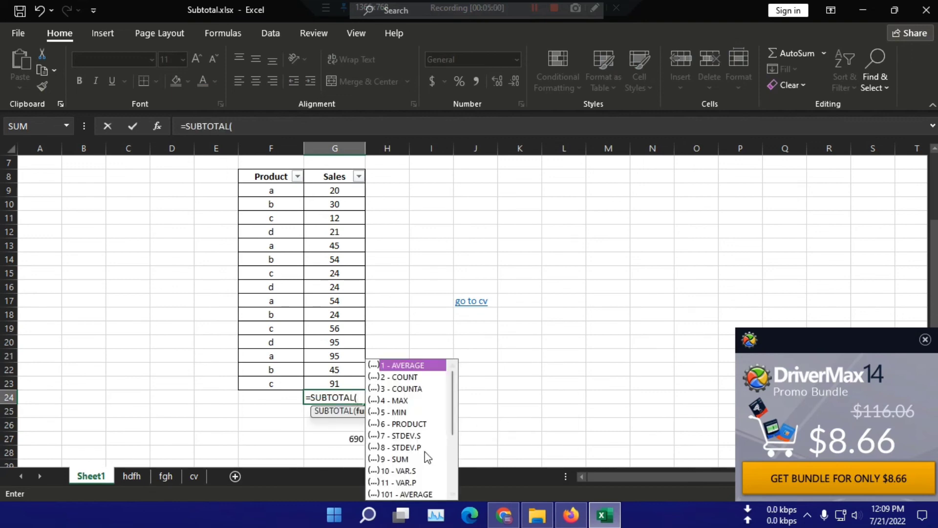
double_click(400, 461)
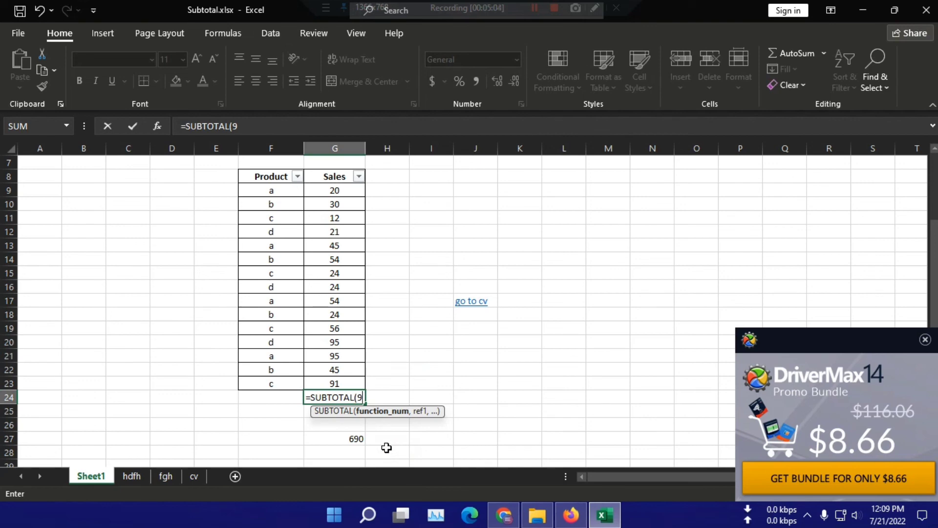
text(,)
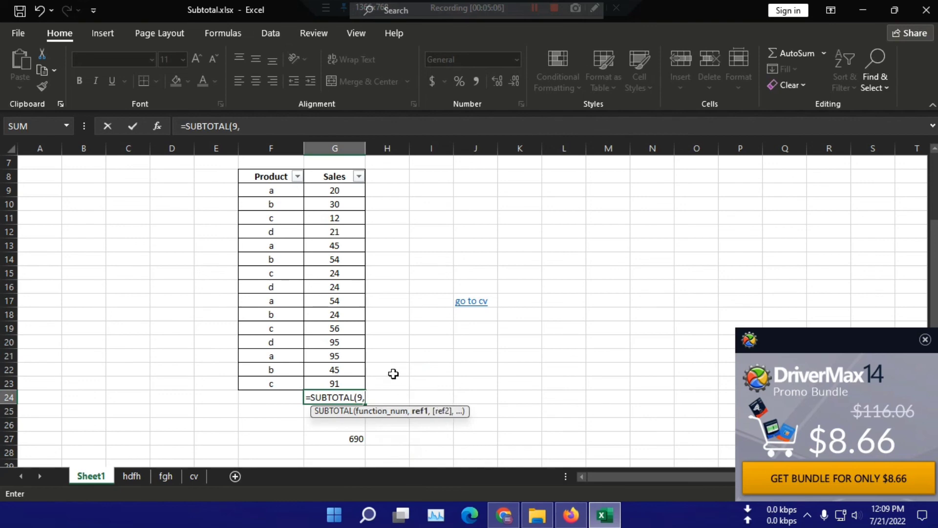
drag(338, 194, 356, 379)
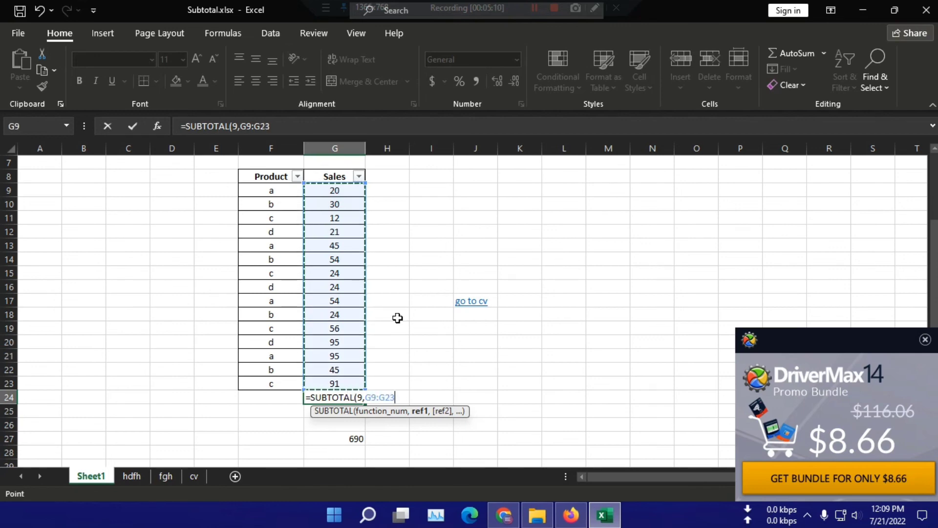
text())
key(Return)
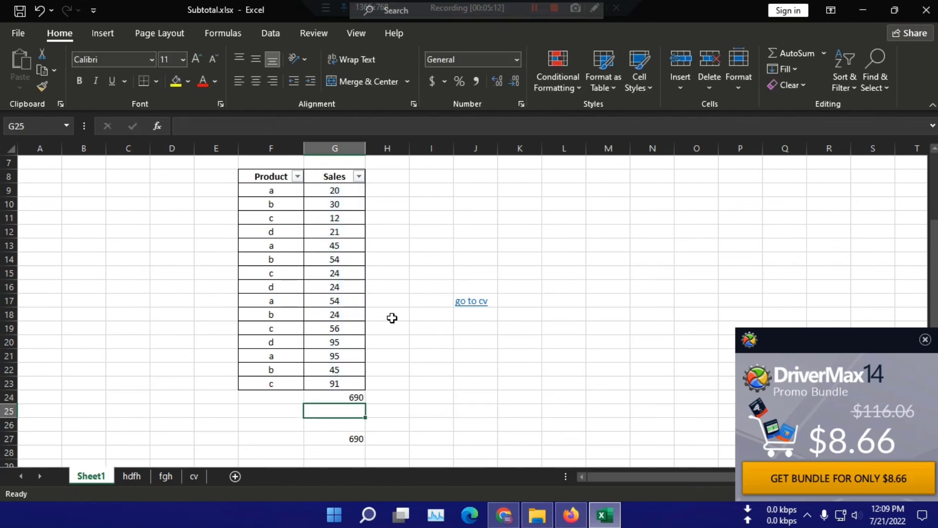
- Exclude products b, c and d from the Product column filter to check the new G24 formula on product a
click(354, 397)
click(296, 178)
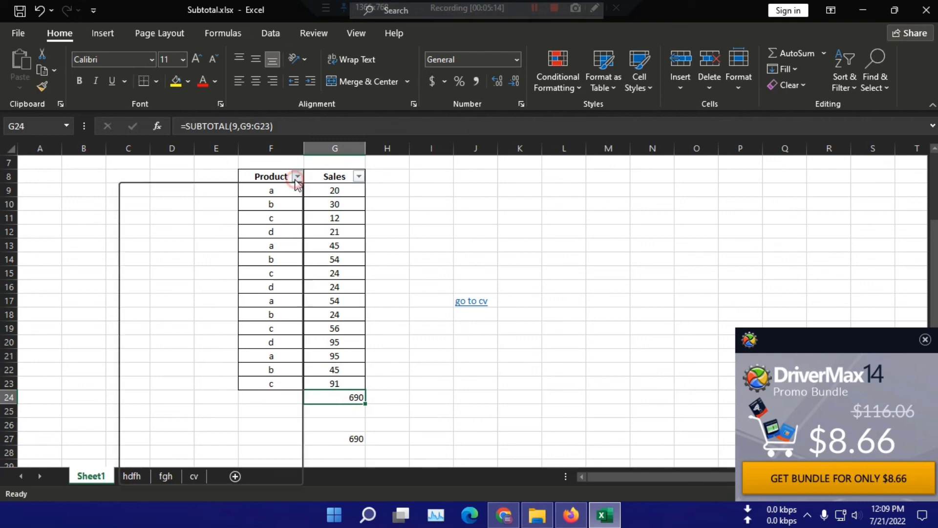
click(160, 364)
click(160, 376)
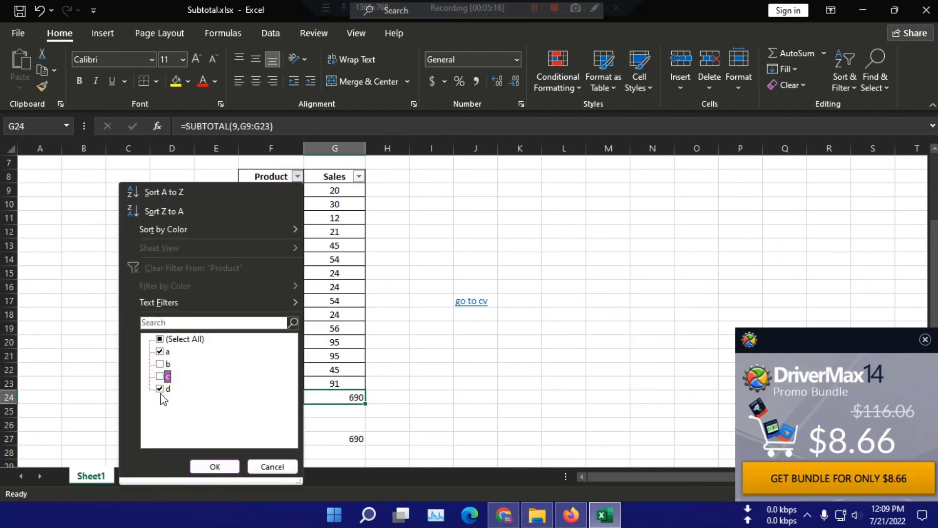
click(159, 388)
click(211, 465)
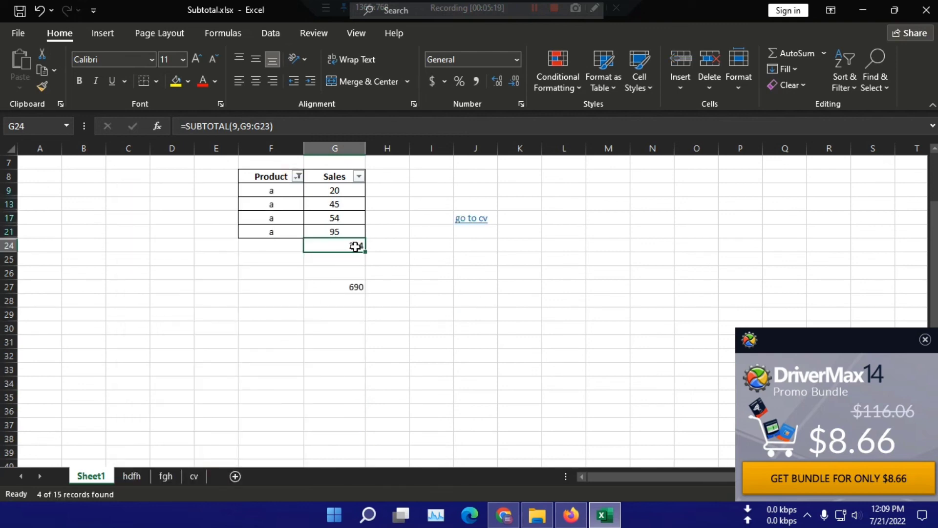